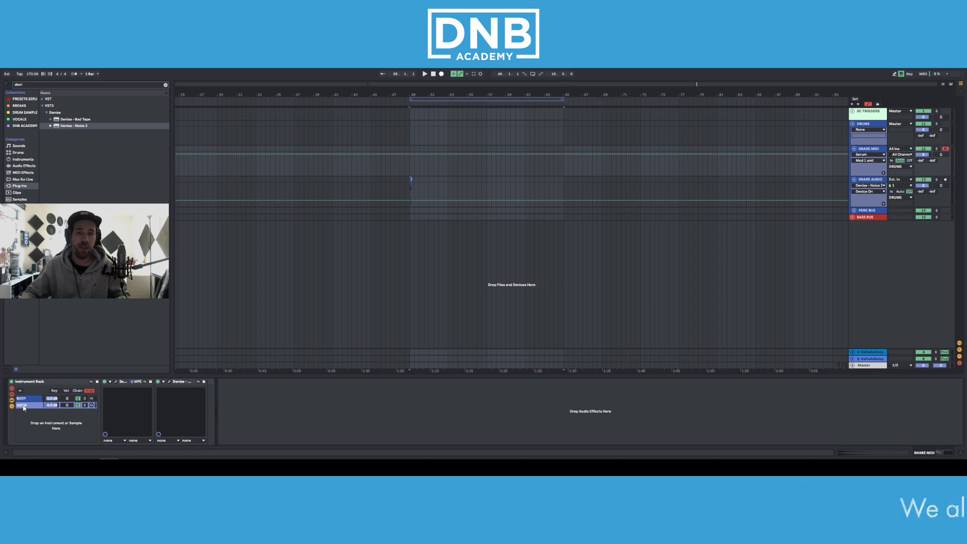
Bypass Noize 2 in the NOISE chain, then solo and audition the Snare 14 sample on the SNARE AUDIO track
click(157, 382)
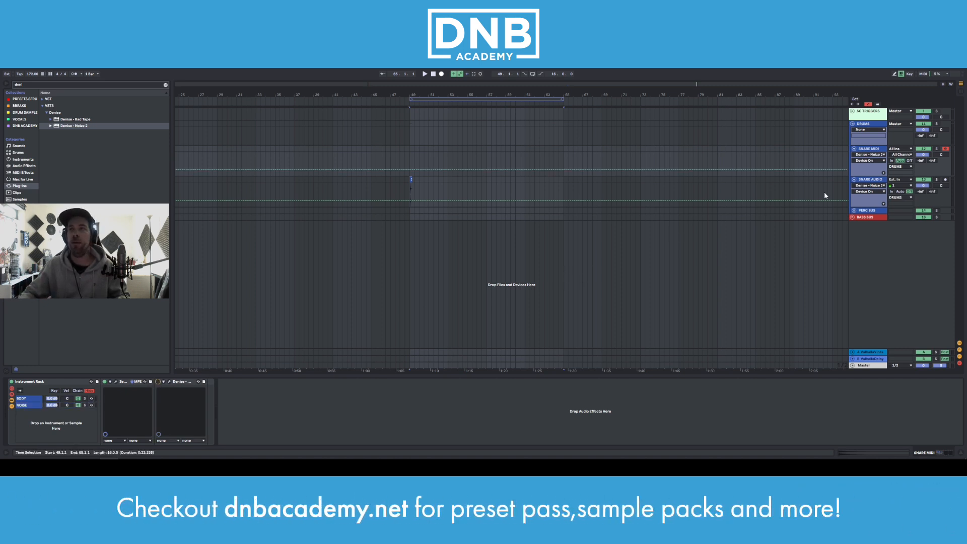
click(868, 188)
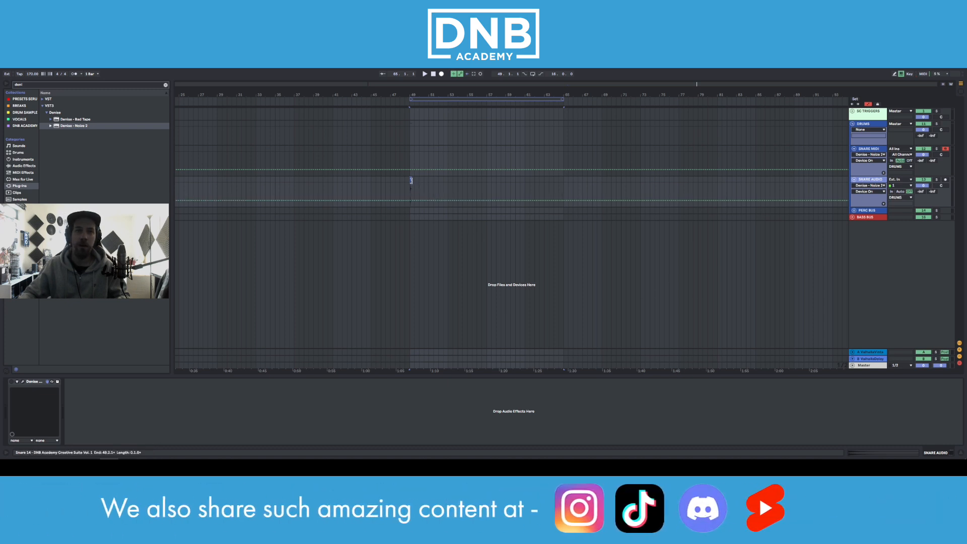
click(411, 180)
scroll(411, 186, up, 6)
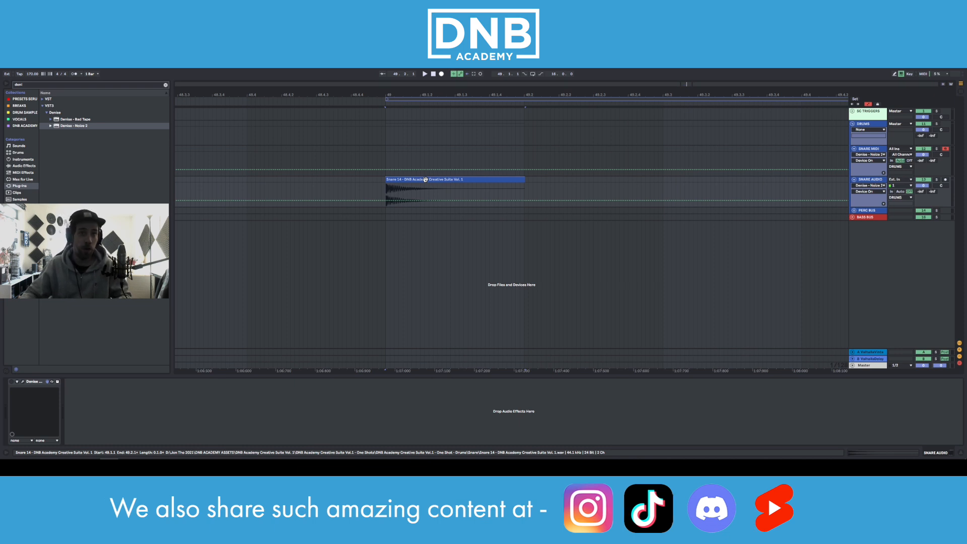
key(space)
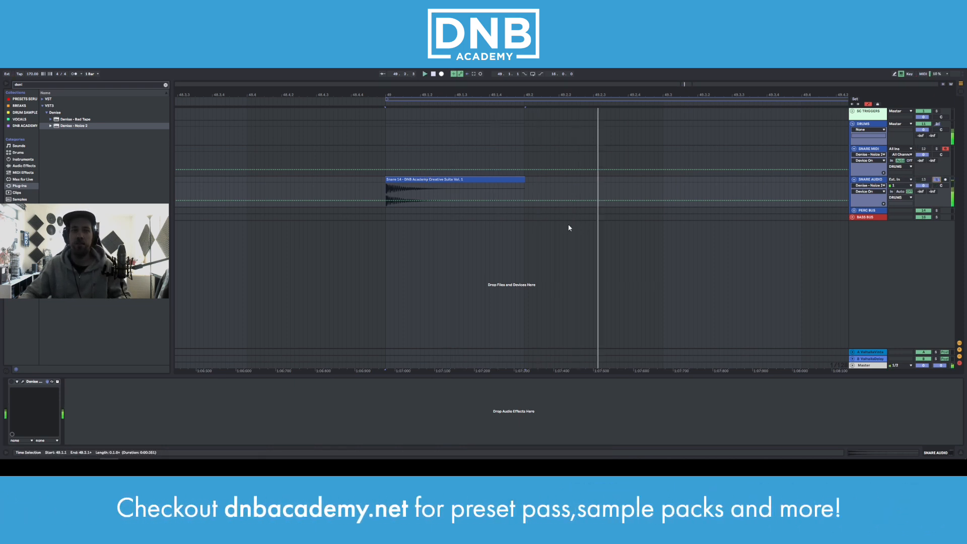
key(space)
key(space)
key(space)
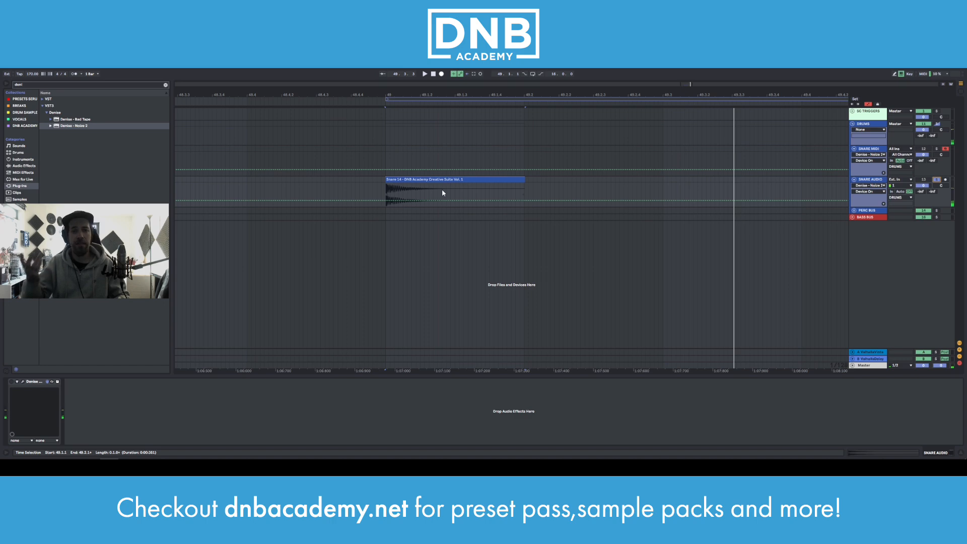
Examine the soloed audio snare's frequency spectrum during playback in SPAN Plus on the Master track
click(870, 368)
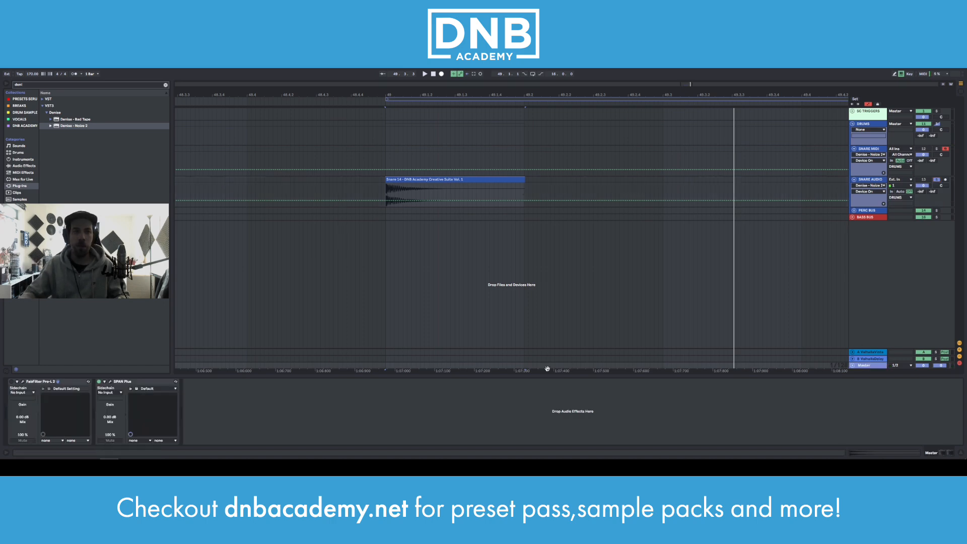
click(112, 382)
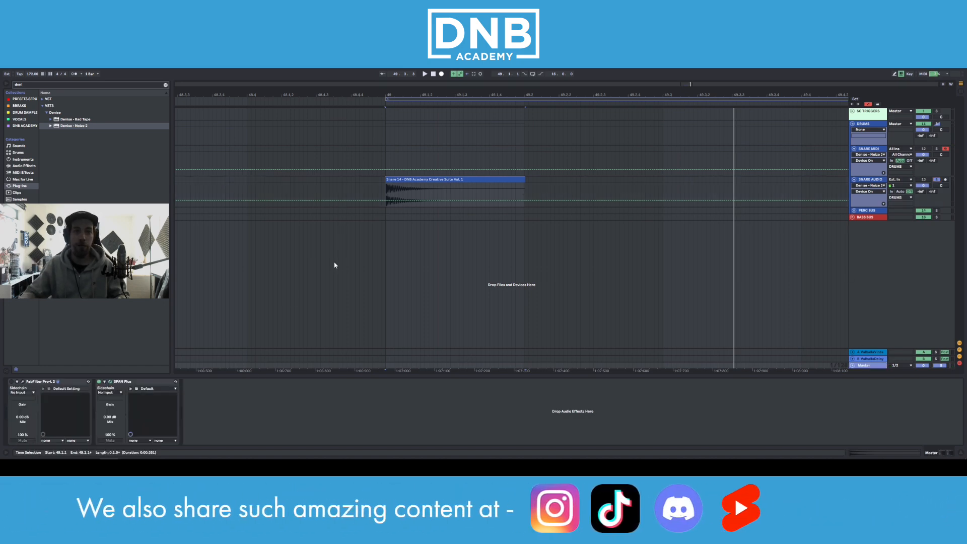
drag(507, 404, 555, 180)
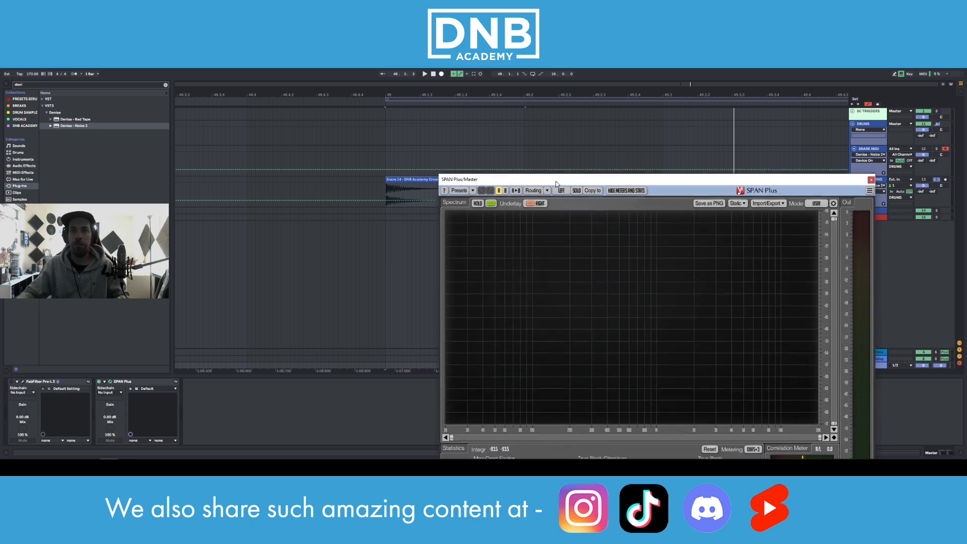
drag(688, 184, 678, 128)
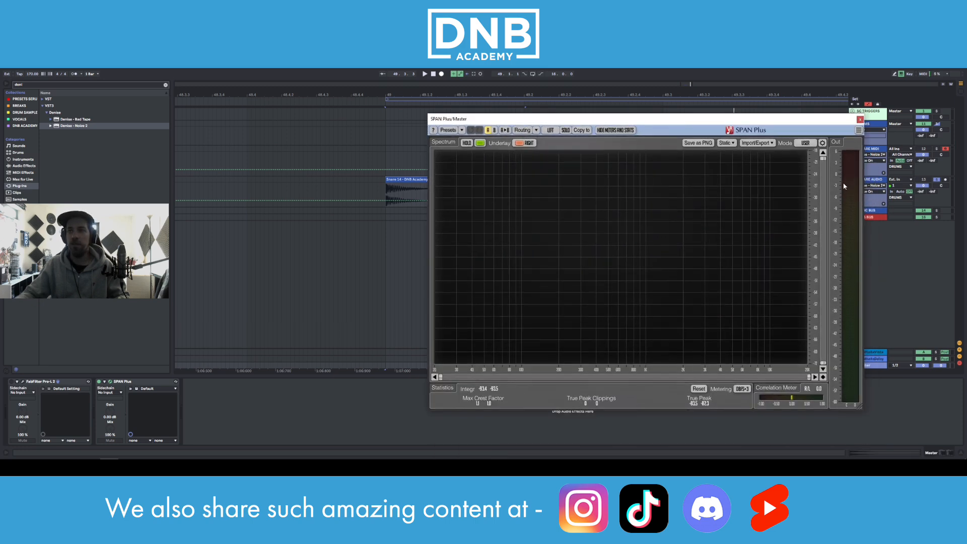
click(869, 179)
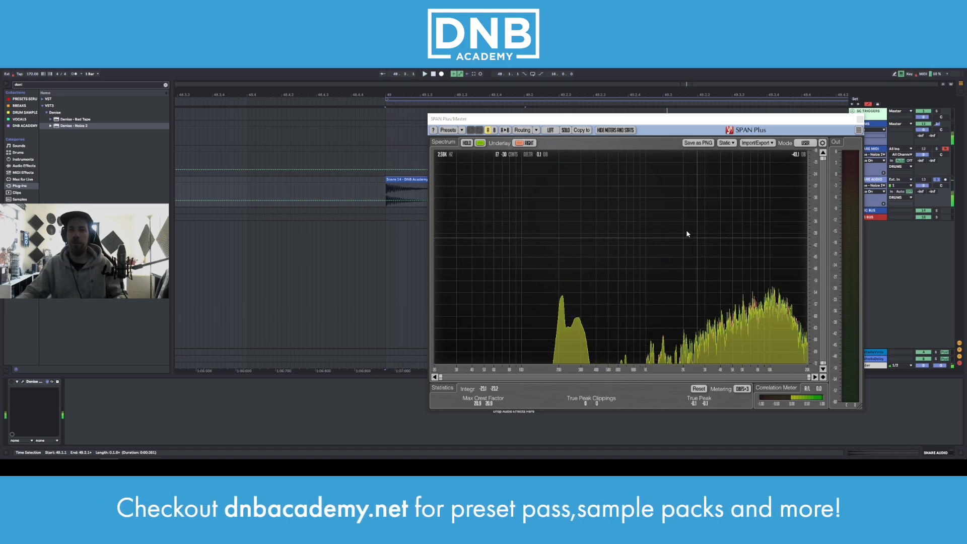
click(860, 121)
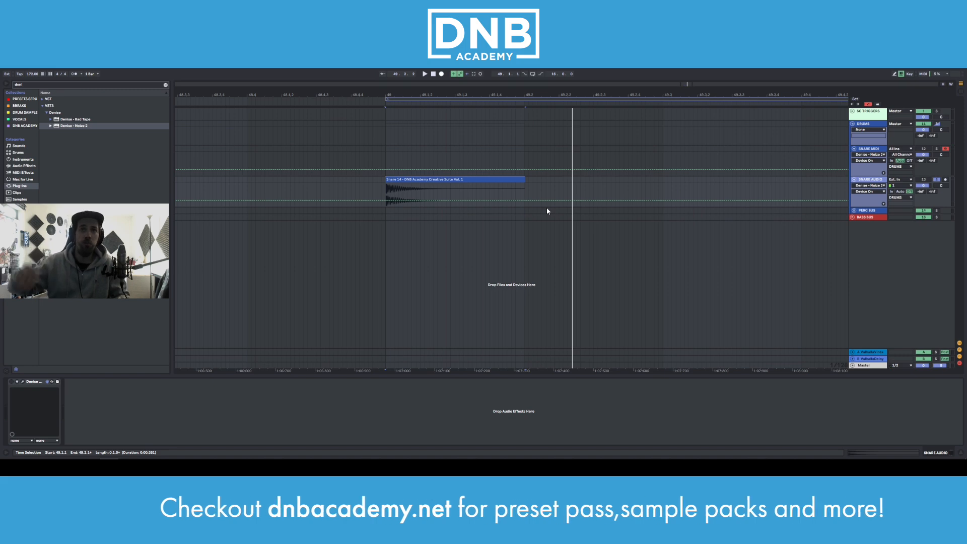
Solo the SNARE MIDI track and insert an empty one-beat MIDI clip directly above the snare sample
drag(694, 85, 705, 58)
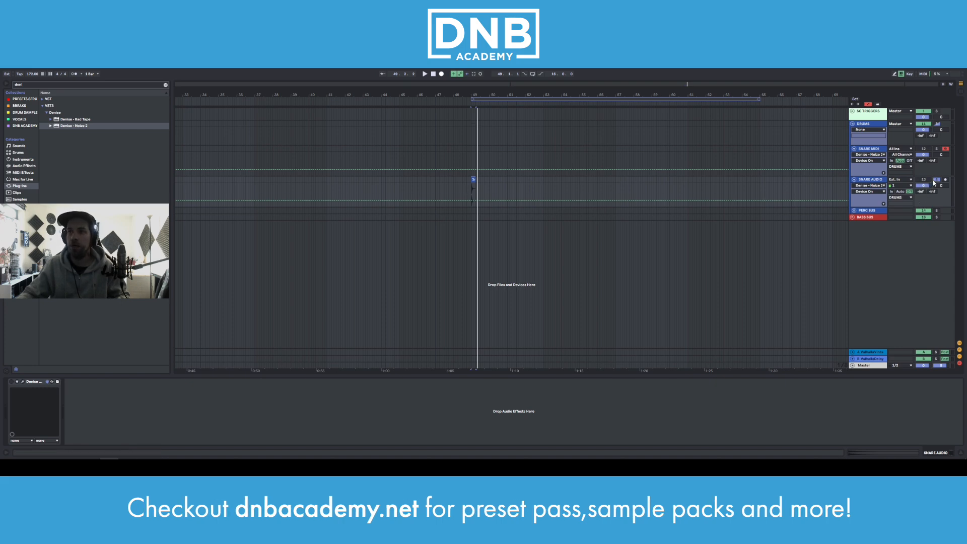
click(873, 151)
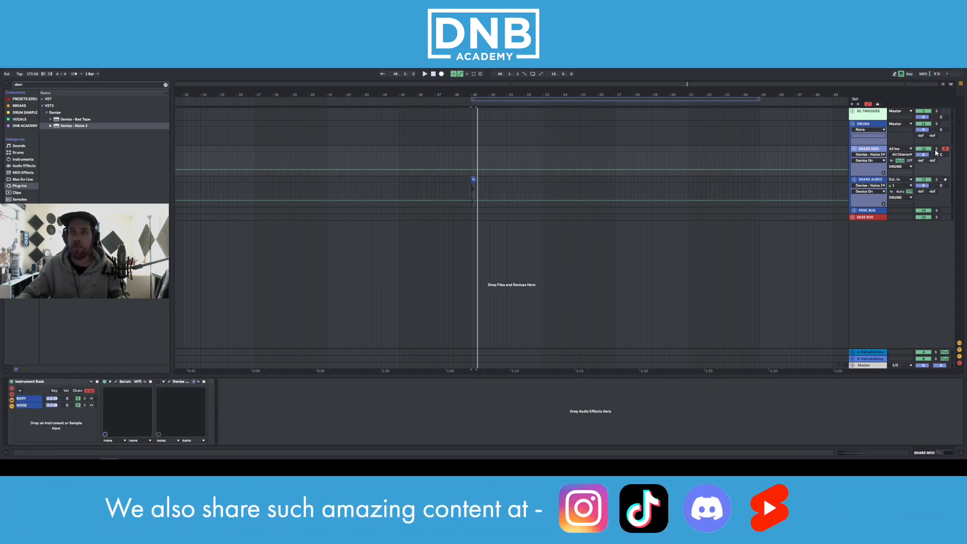
click(936, 150)
drag(473, 148, 475, 149)
key(ctrl+shift+m)
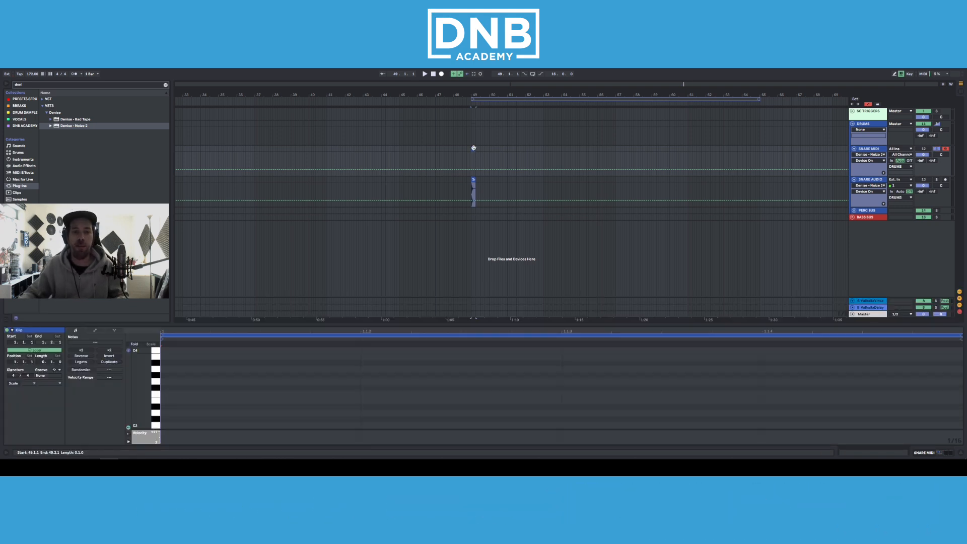
Add a sixteenth-length G3 note at the start of the new MIDI clip and play it back
click(469, 196)
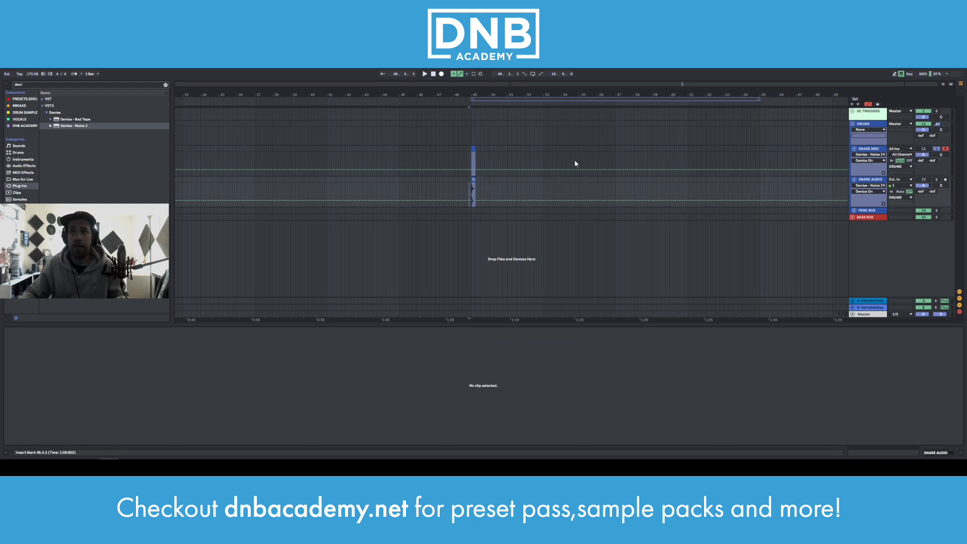
click(474, 149)
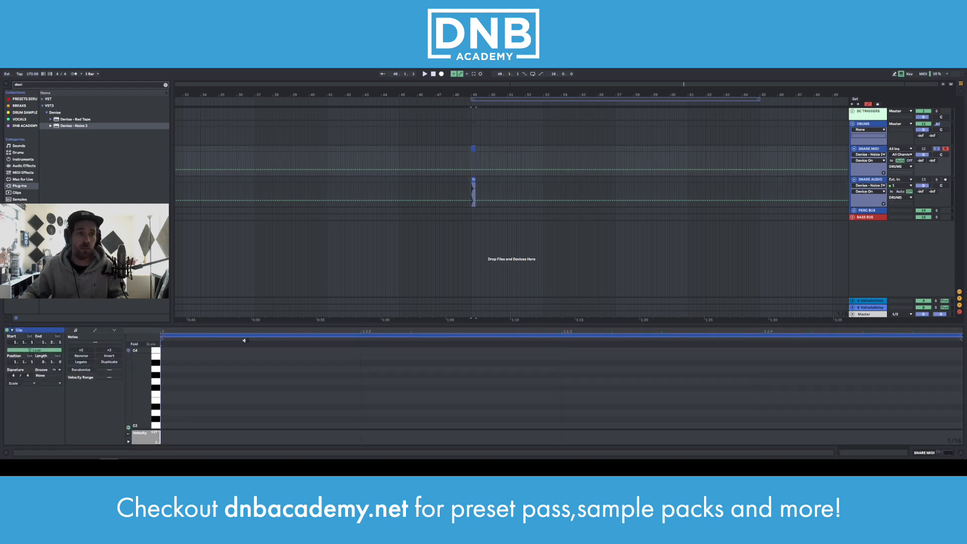
double_click(167, 398)
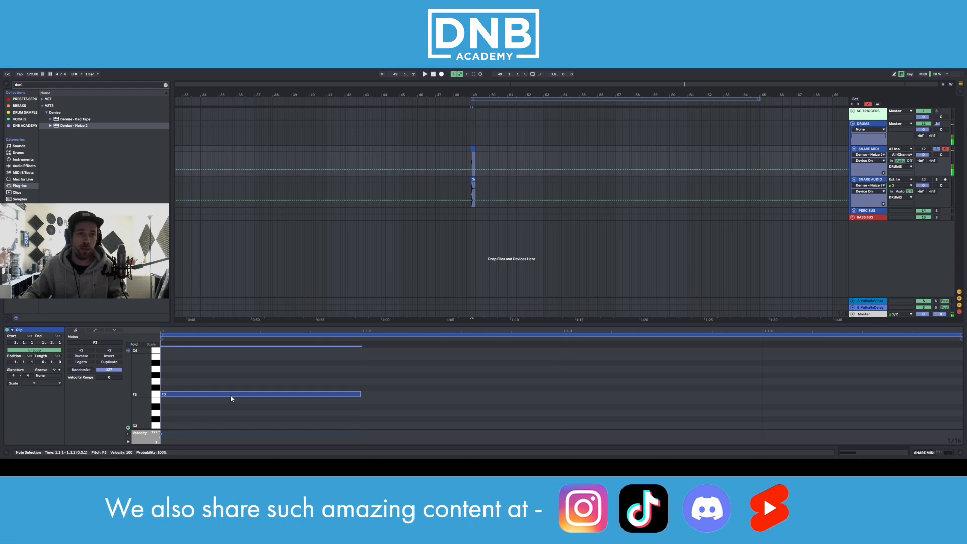
drag(231, 395, 231, 384)
key(space)
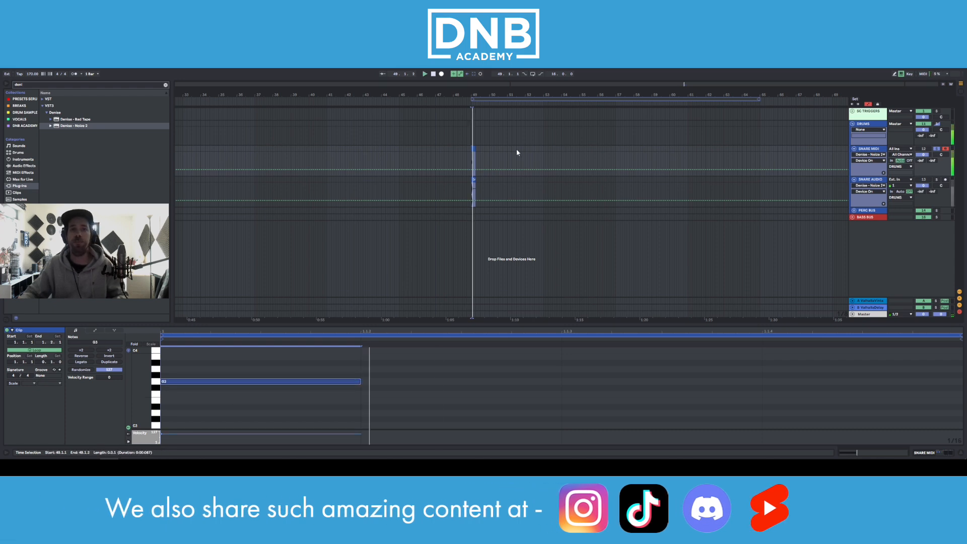
Set up looped playback from the start of the MIDI snare clip and extend the loop to two beats
click(473, 149)
key(ctrl+l)
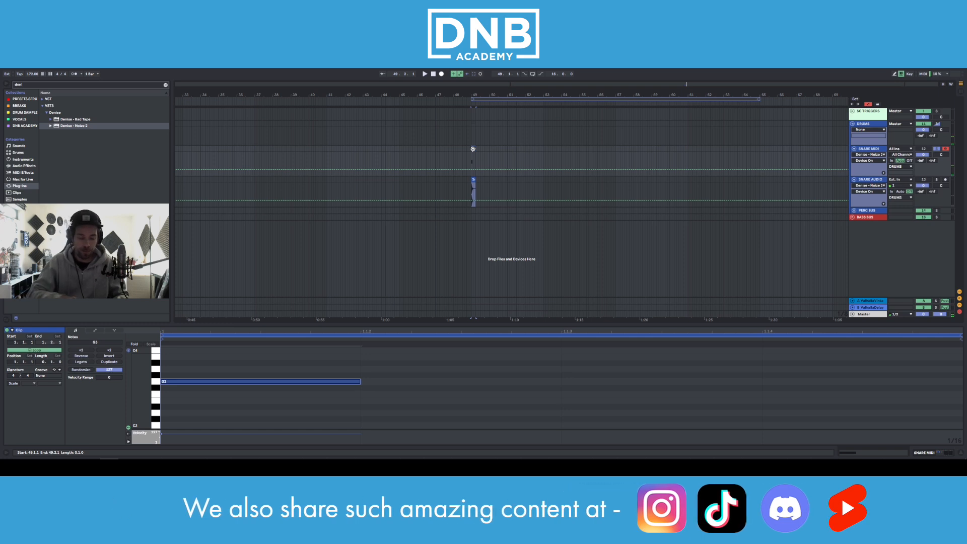
drag(539, 86, 508, 100)
key(z)
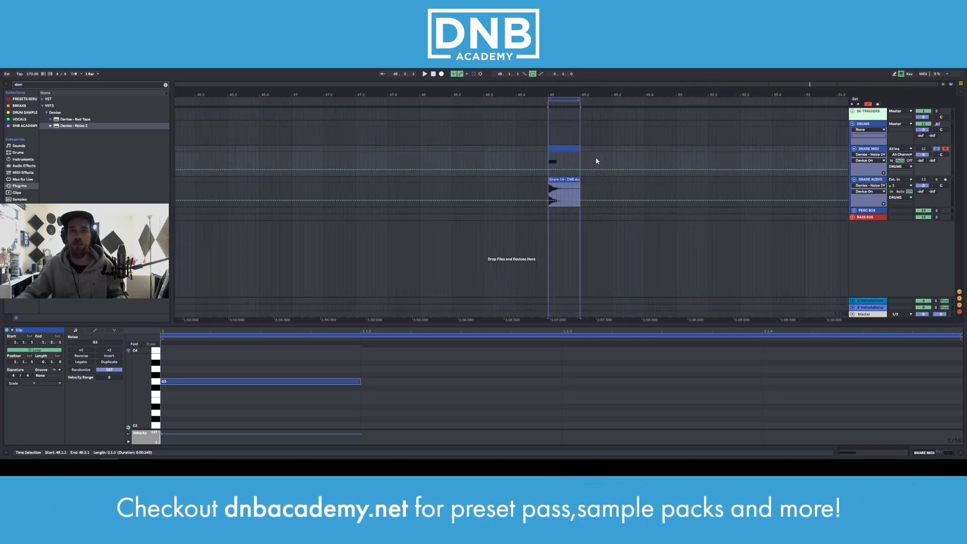
key(space)
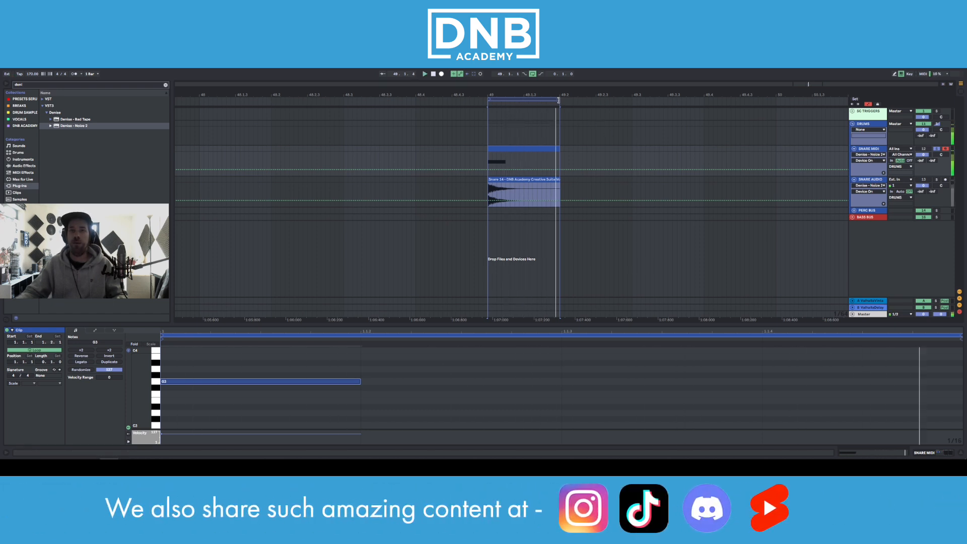
drag(559, 100, 632, 101)
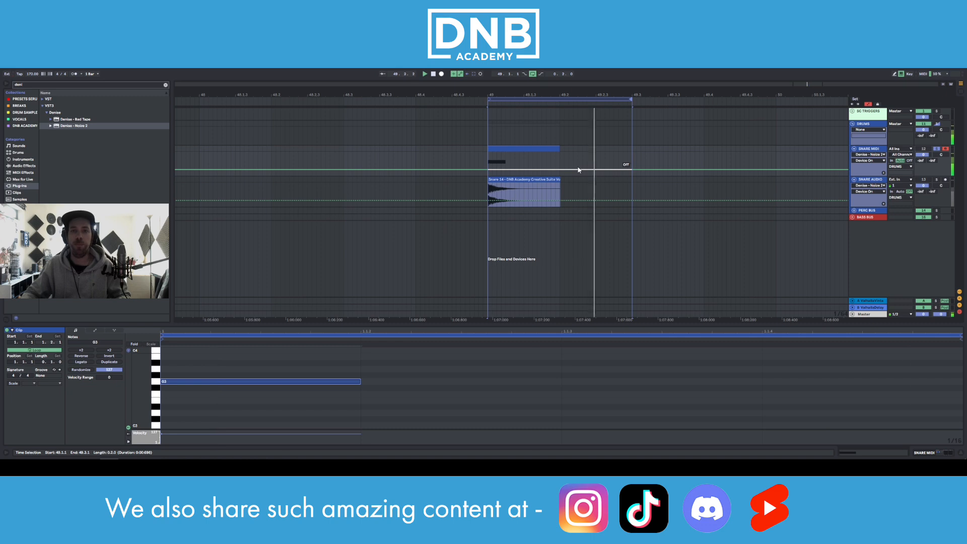
Adjust the LFO 1 modulation amount on the noise oscillator level in the NOISE chain's Serum
double_click(882, 150)
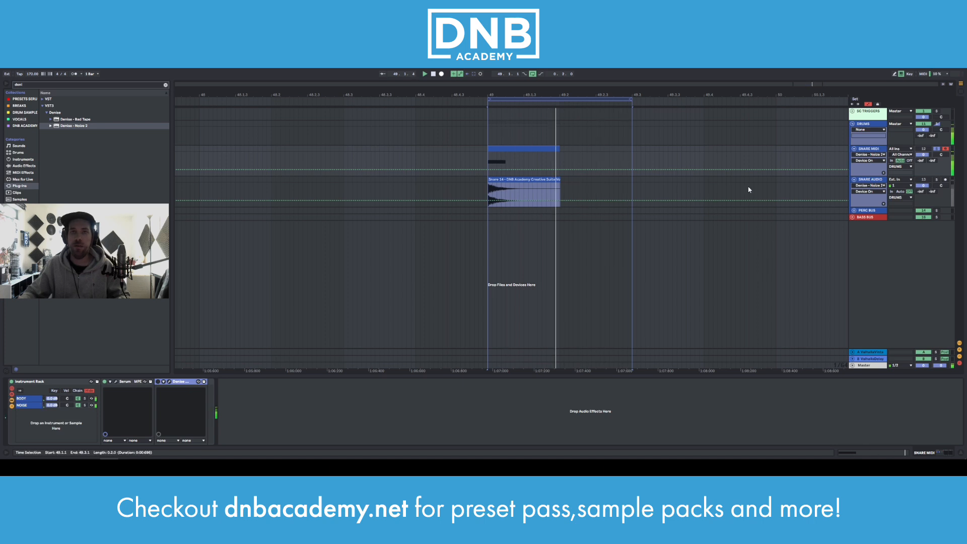
click(870, 149)
click(33, 406)
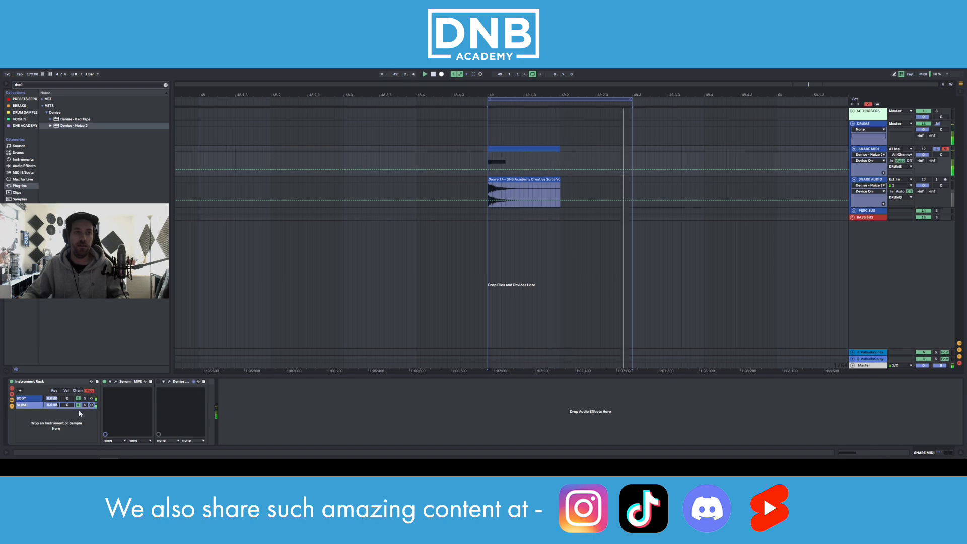
click(117, 382)
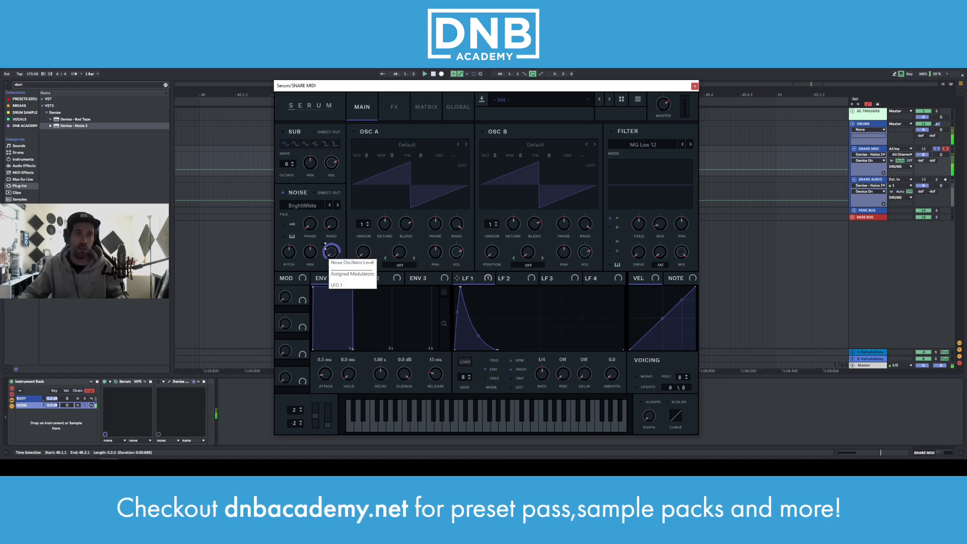
drag(325, 246, 325, 225)
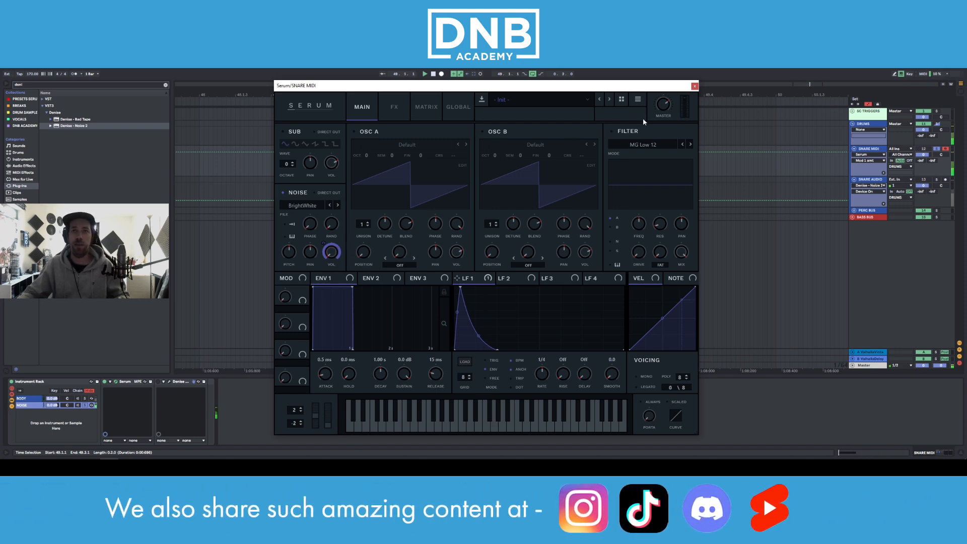
click(694, 86)
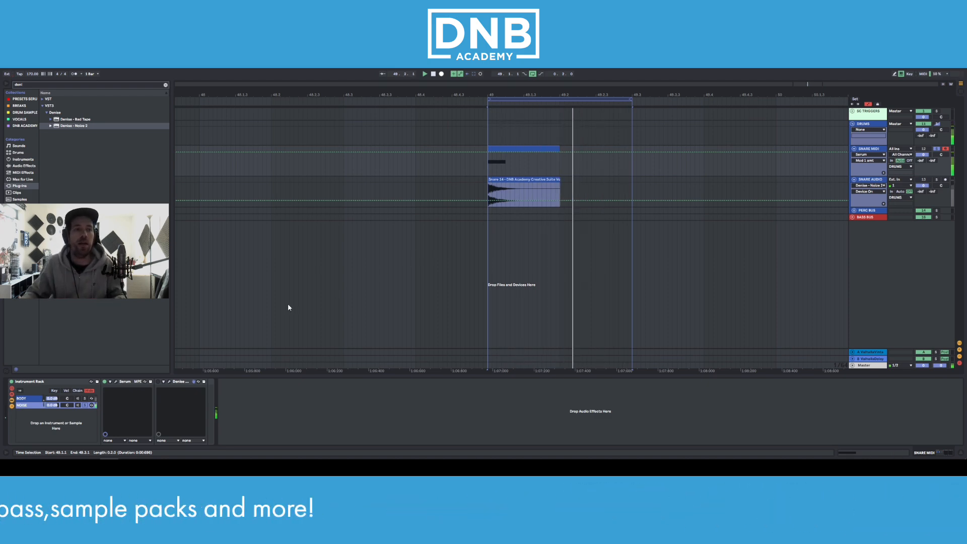
Enable Noize 2 in the NOISE chain, open its plug-in window and toggle the adapt option
click(158, 382)
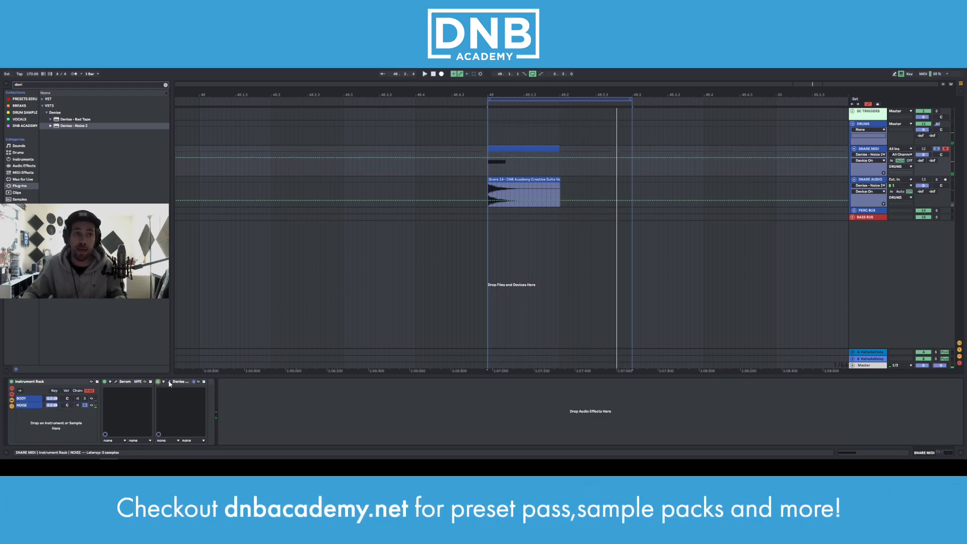
click(169, 382)
drag(466, 173, 463, 171)
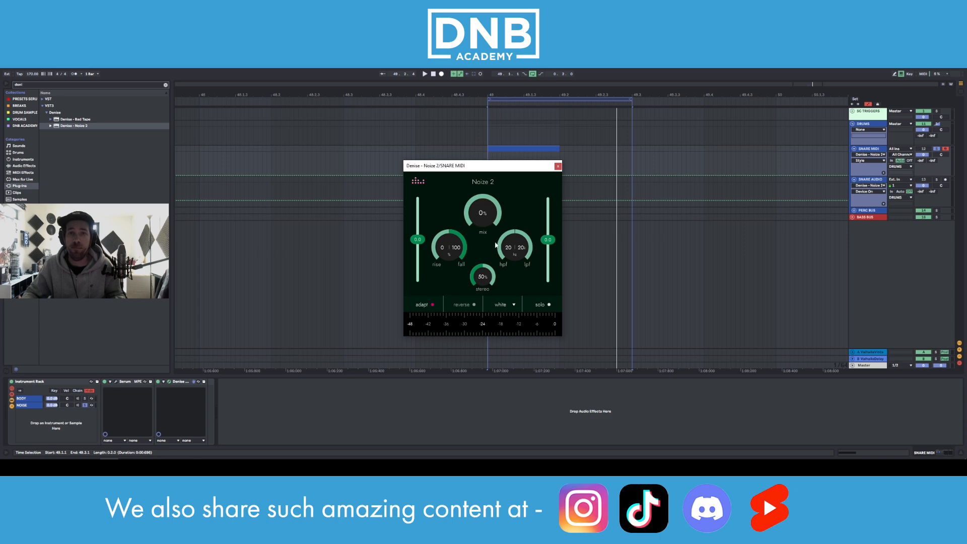
click(422, 307)
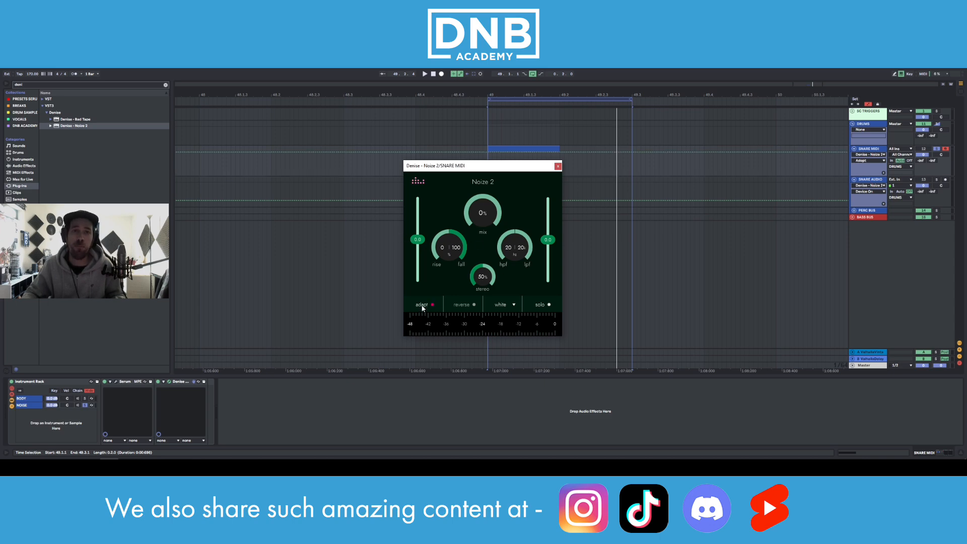